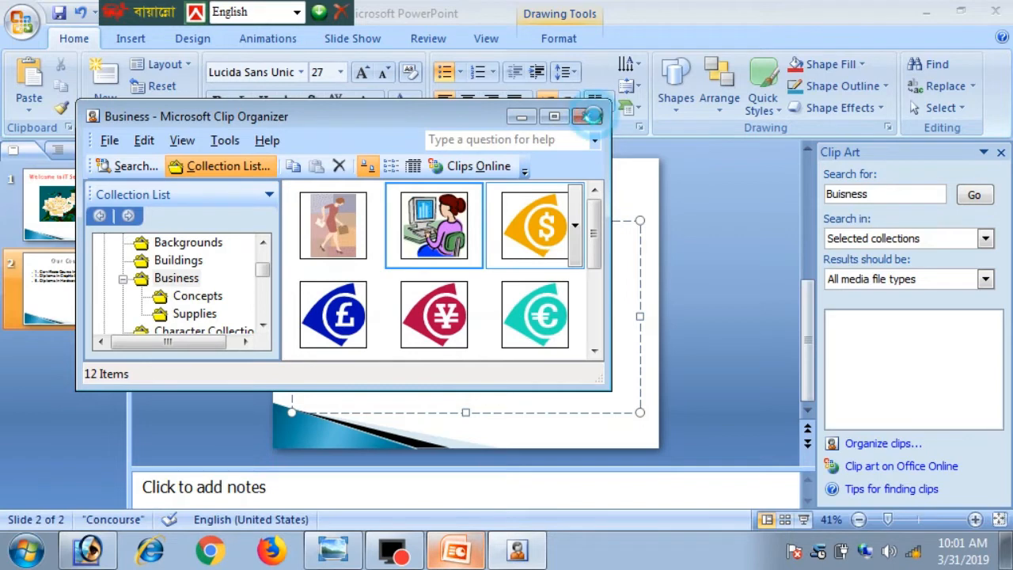
- Close Clip Organizer keeping the copied clip, and shrink the course list box to its three lines
click(473, 326)
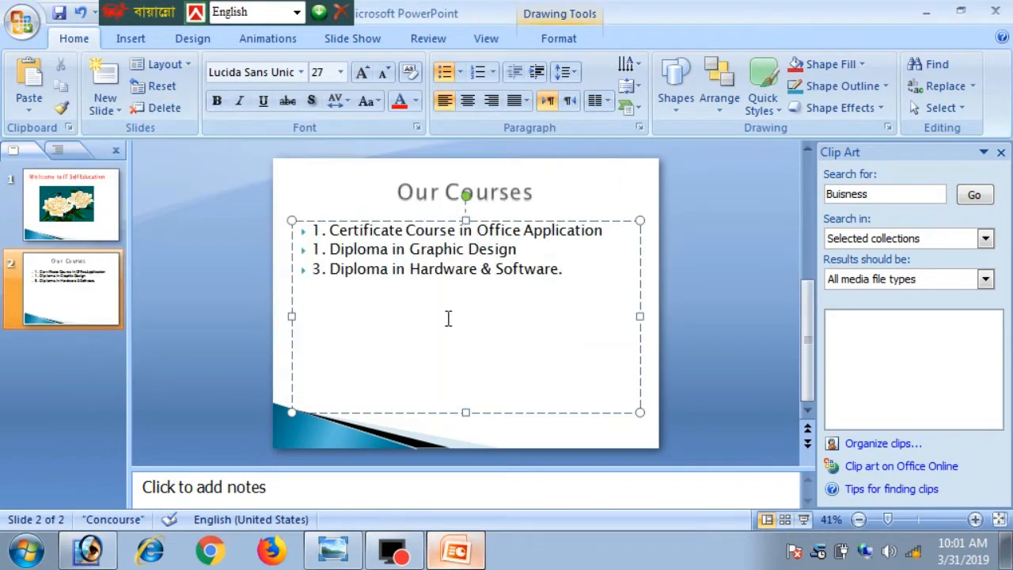
click(451, 334)
click(593, 407)
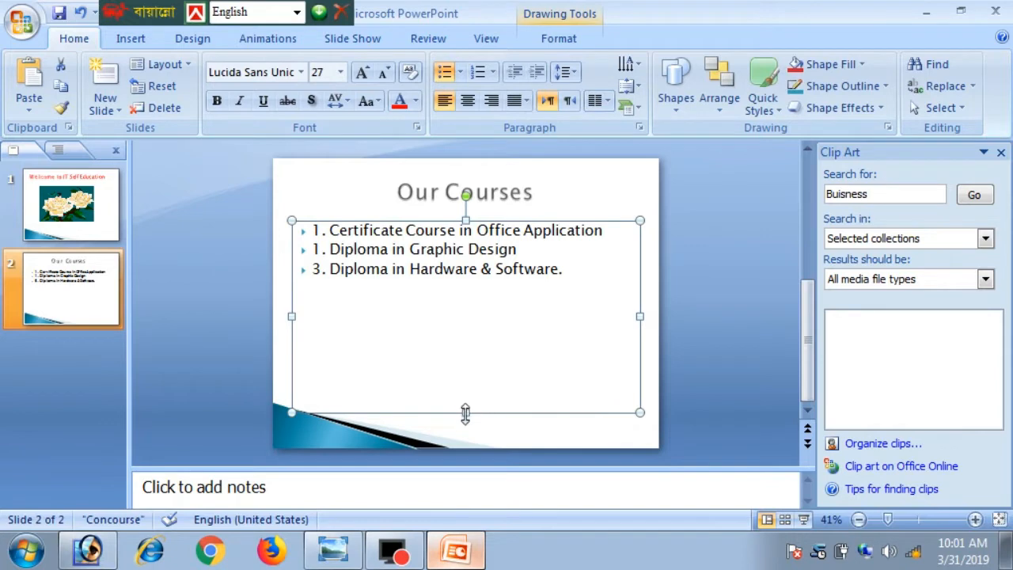
drag(464, 411, 467, 300)
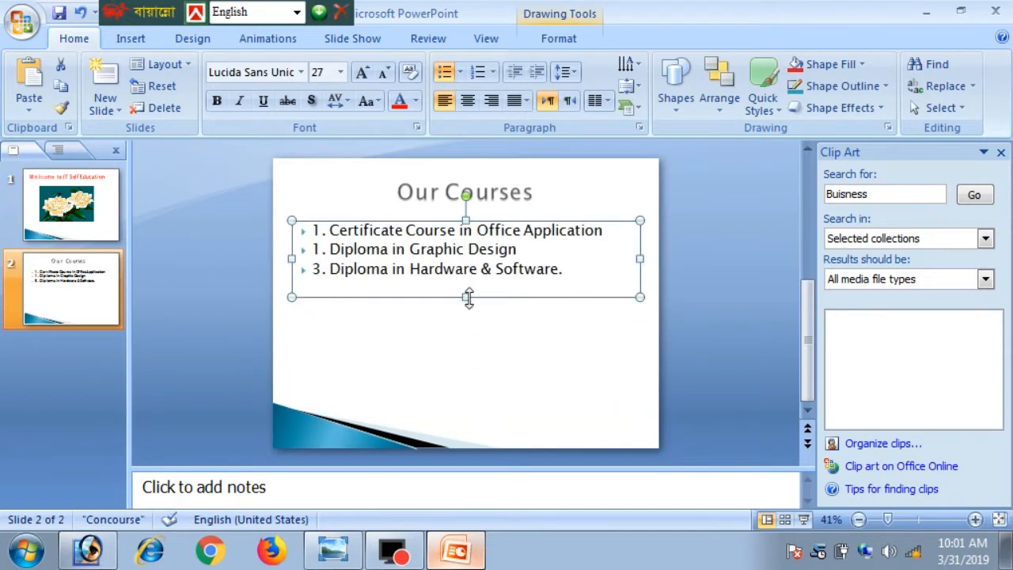
click(447, 346)
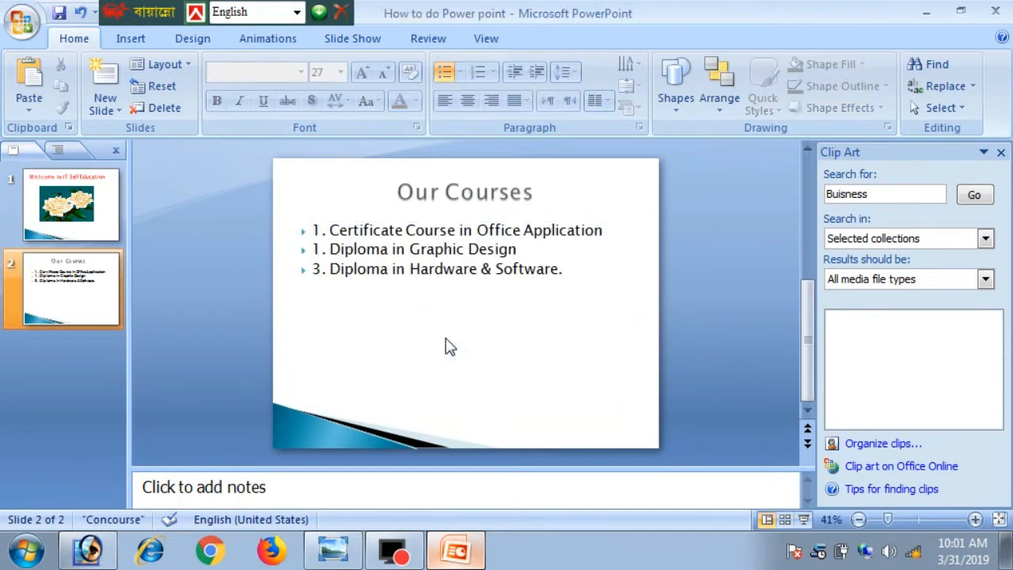
- Paste the woman-at-computer clip art below the course list and enlarge it wider and taller
key(ctrl+v)
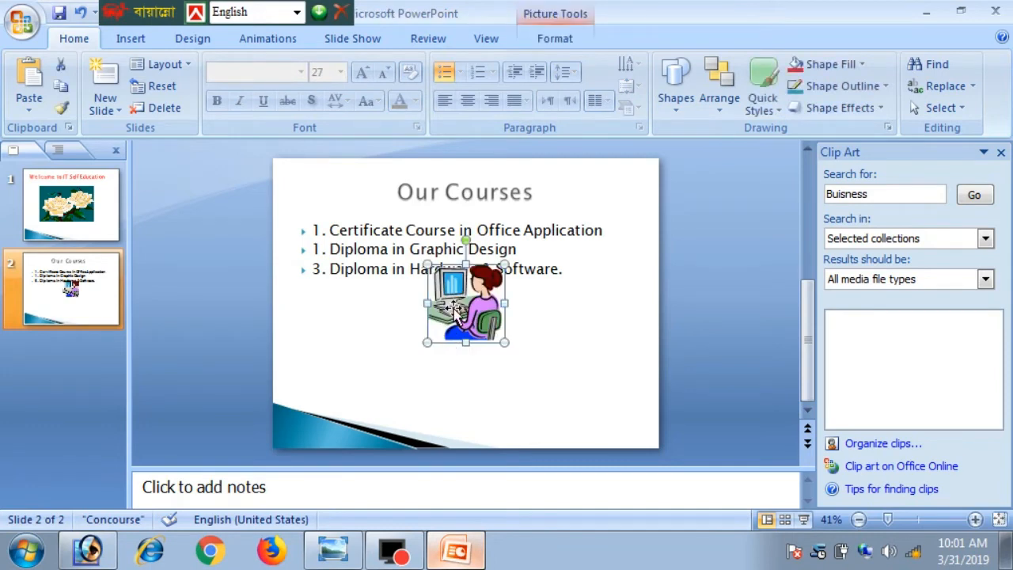
drag(453, 304, 324, 348)
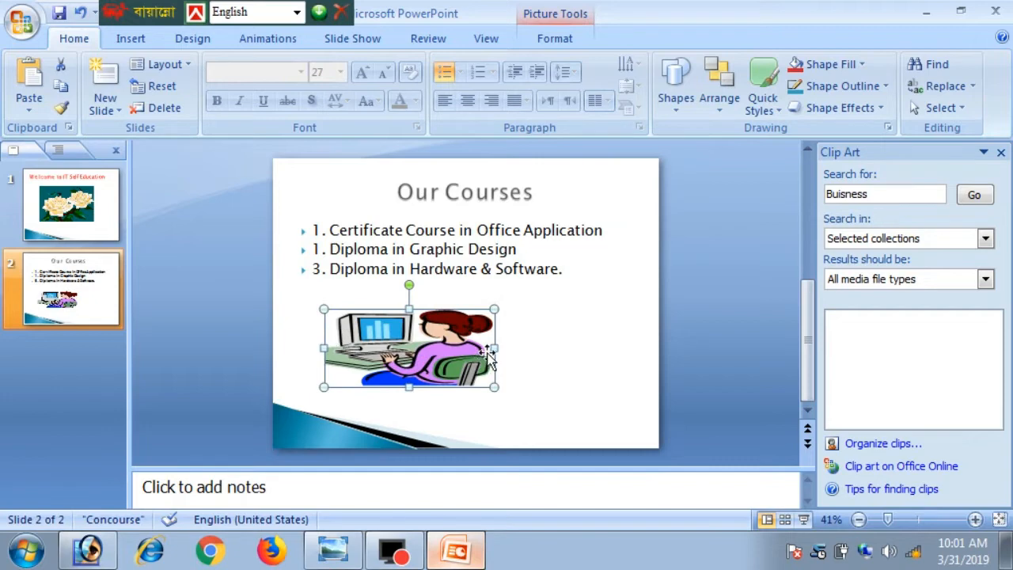
drag(491, 349, 589, 356)
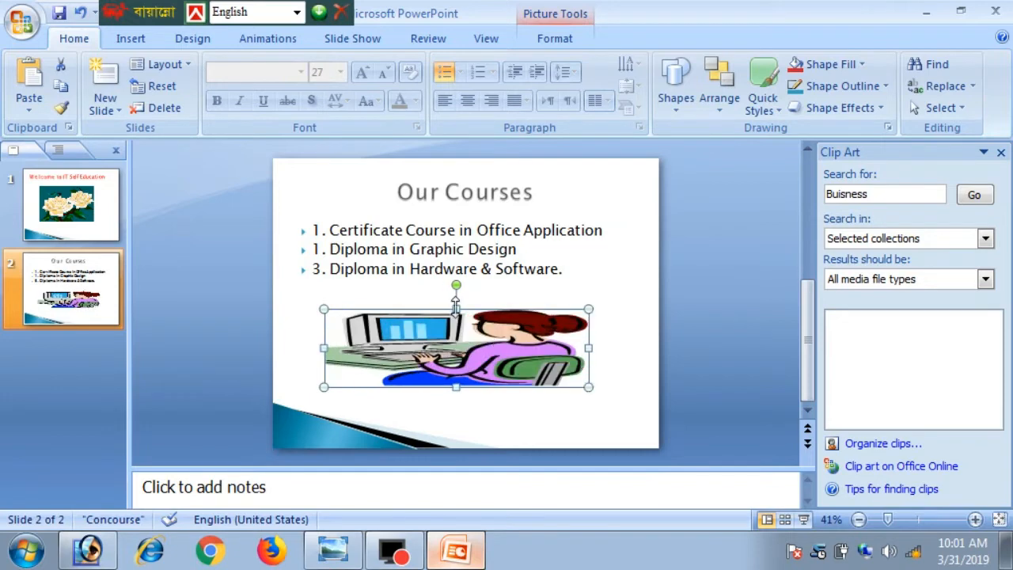
drag(456, 308, 456, 286)
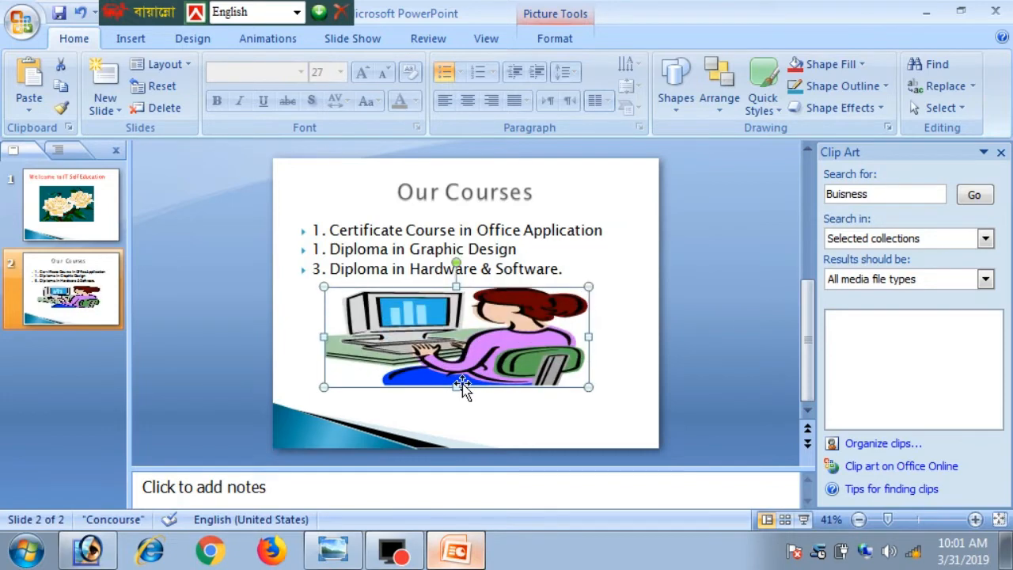
drag(456, 387, 456, 428)
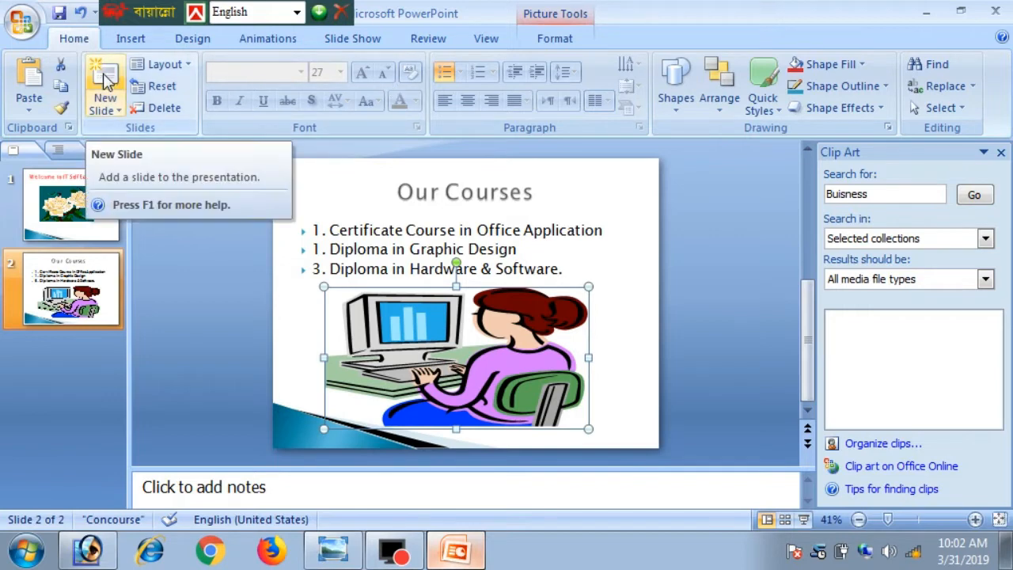
- Insert slide 3 using the Title Only layout from the New Slide choices
click(113, 106)
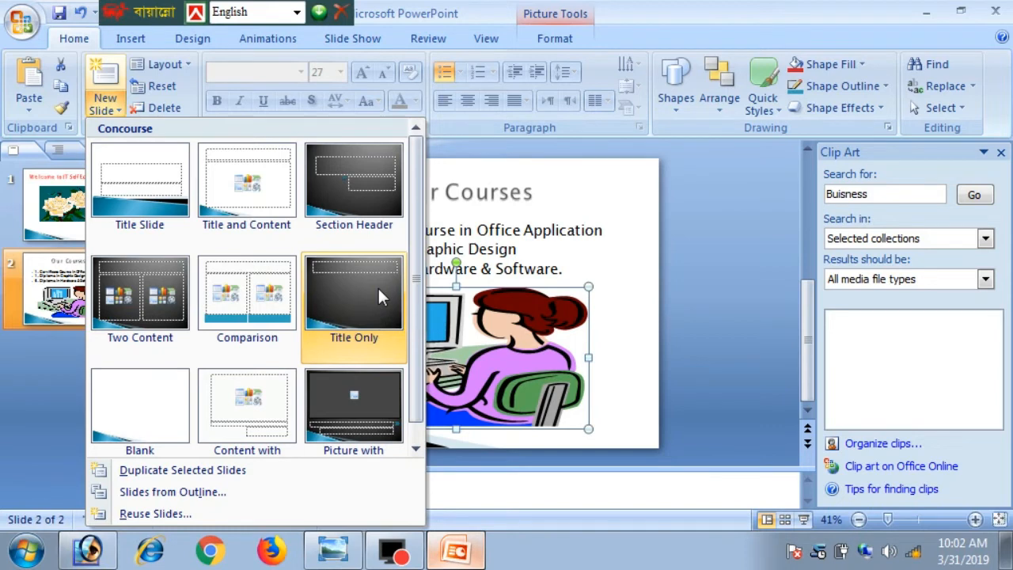
click(156, 411)
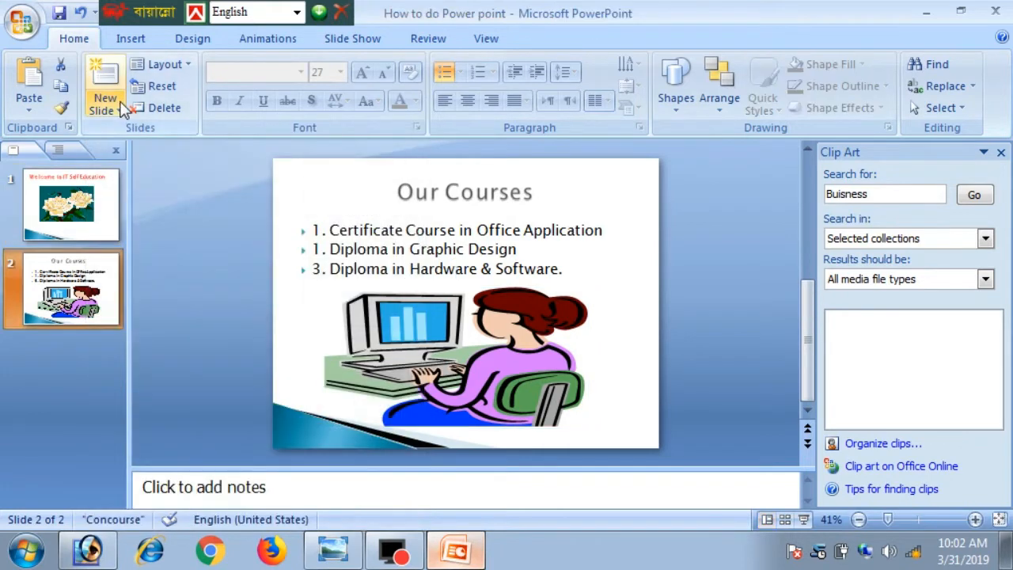
click(123, 110)
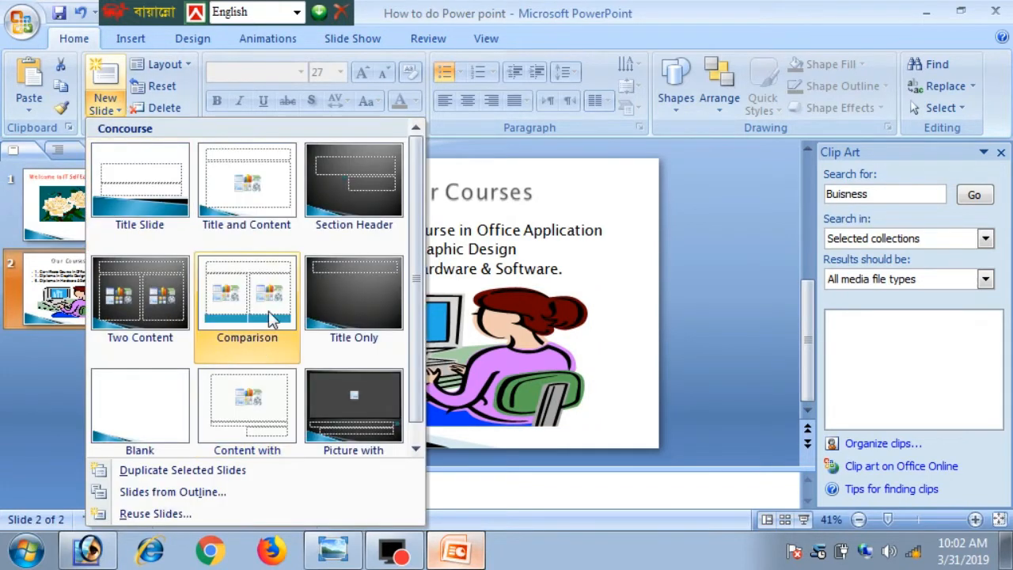
click(353, 305)
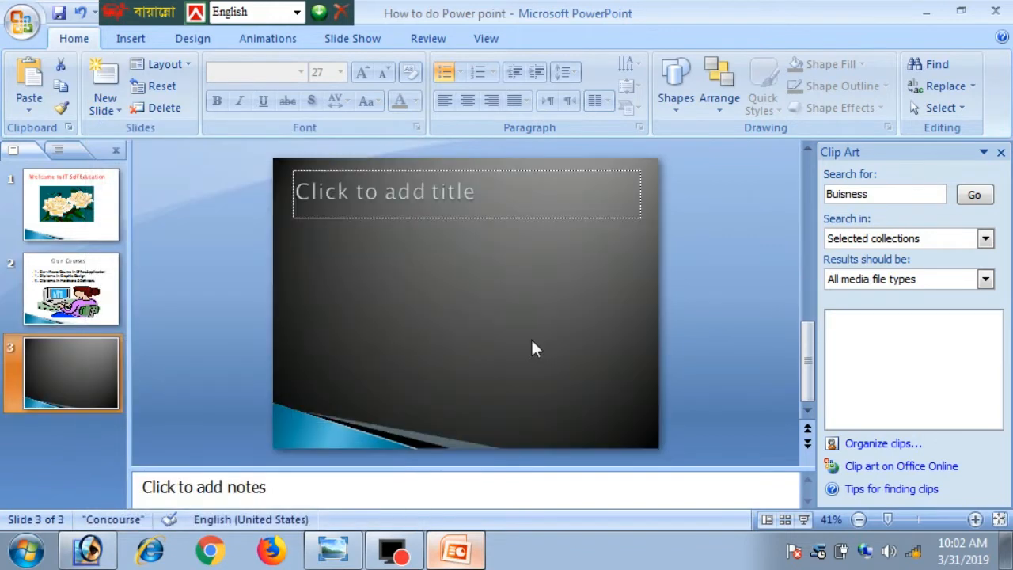
- Type 'Address' as the slide 3 title and colour it blue
click(493, 188)
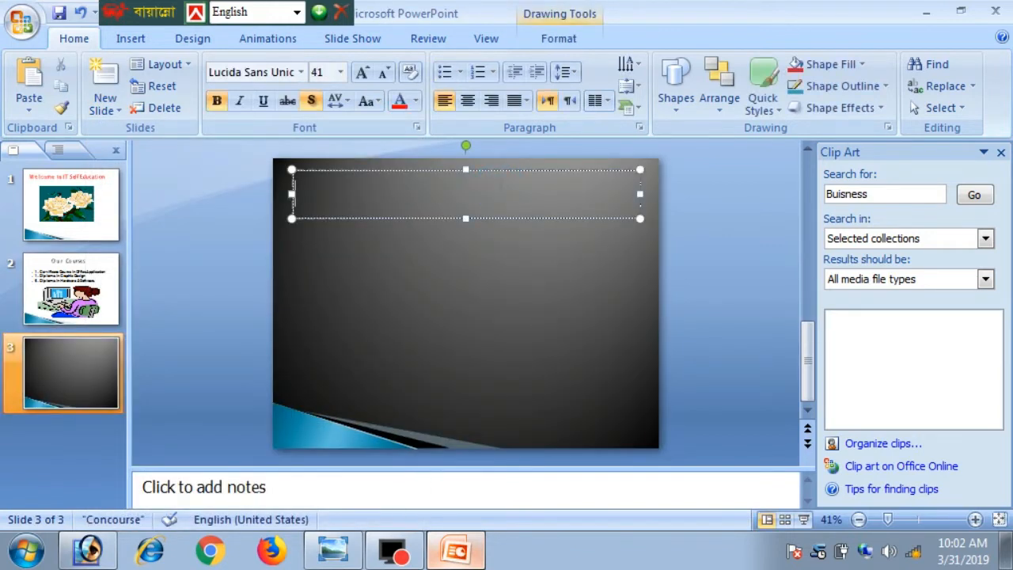
text(Address)
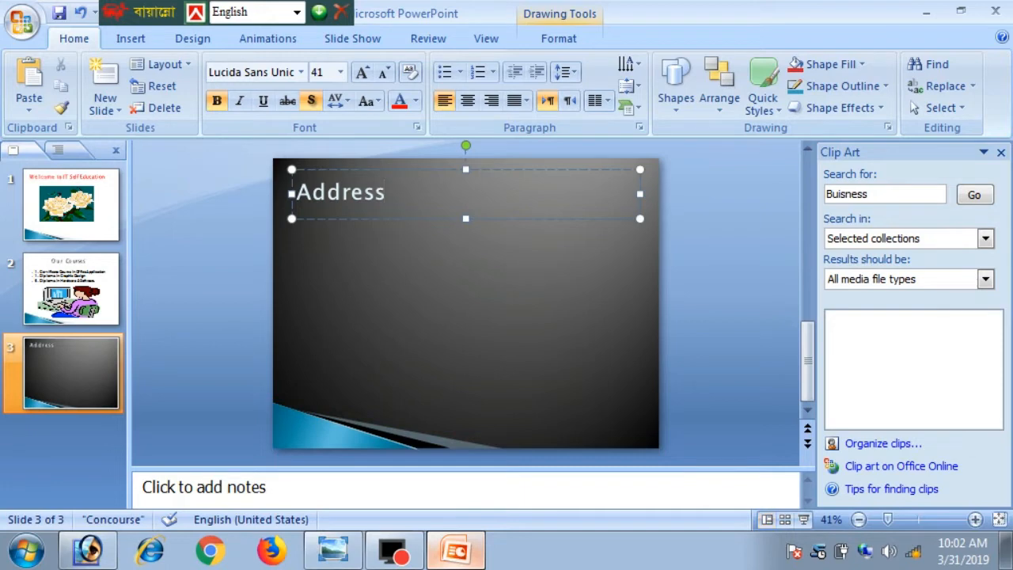
key(shift+Left)
key(shift+Left)
key(shift+Left)
key(shift+Left)
key(shift+Left)
key(shift+Left)
key(shift+Left)
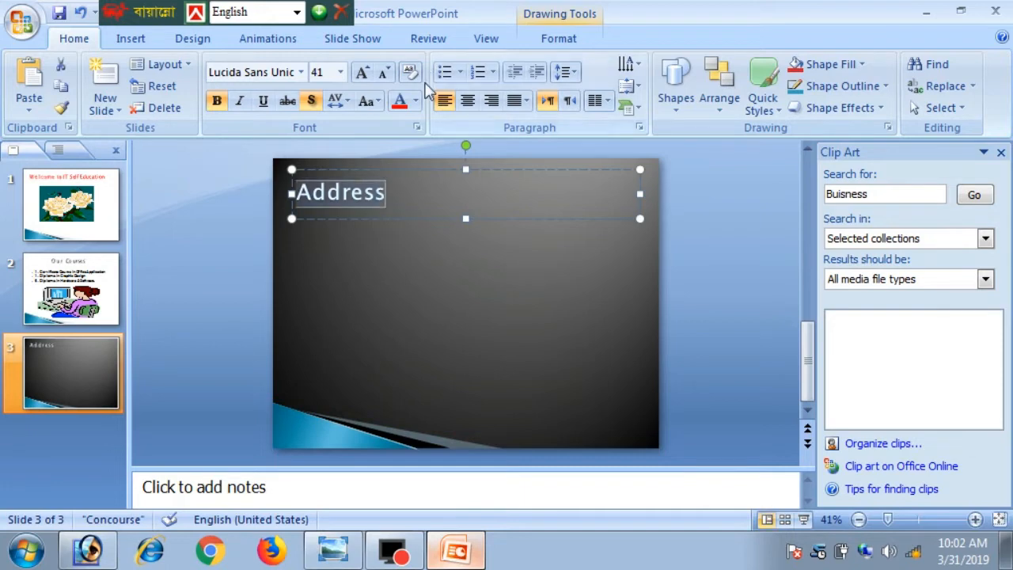
click(416, 100)
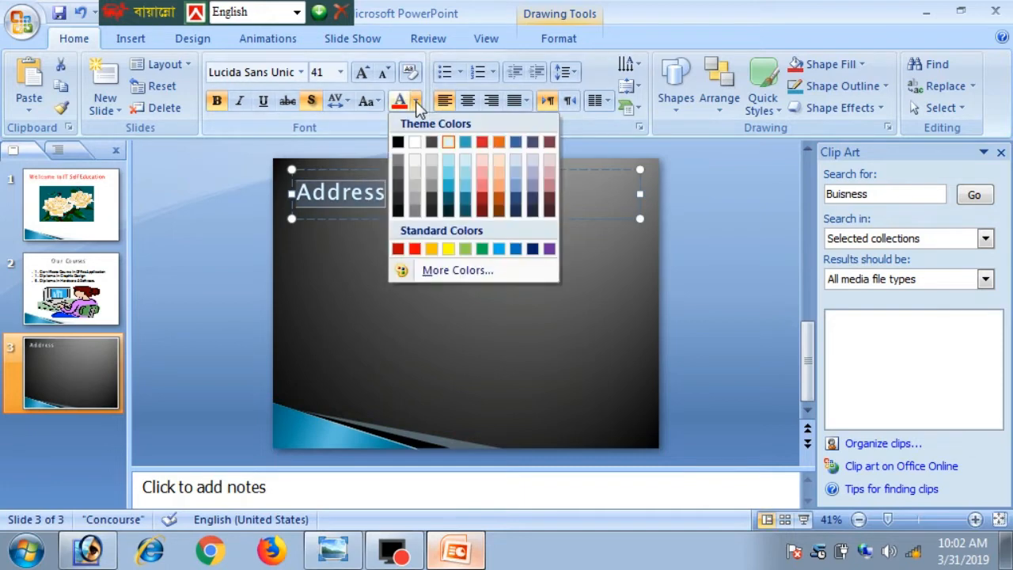
click(516, 249)
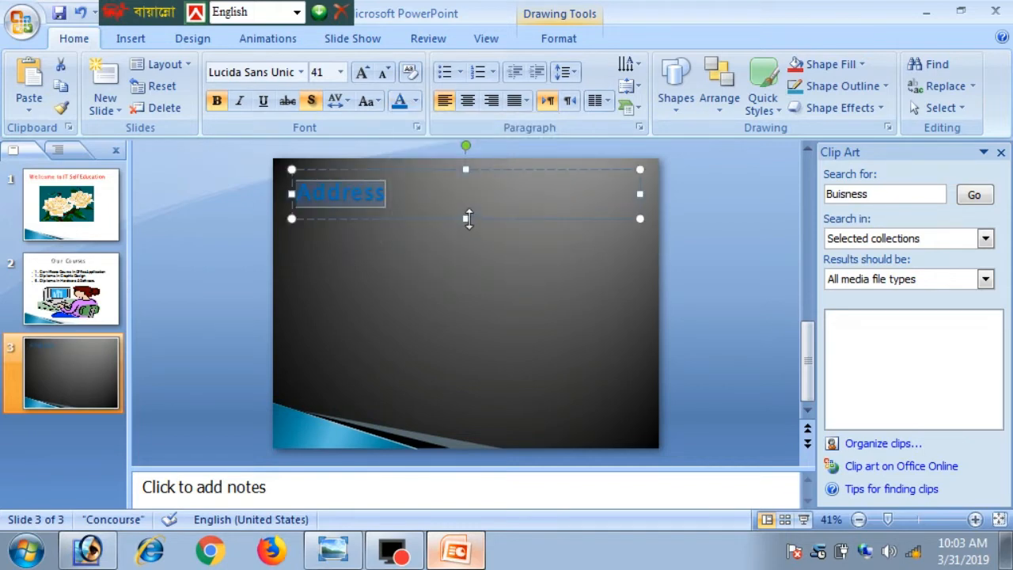
- Undo an enlargement of the title box, then start a new line after Address
drag(469, 218, 472, 420)
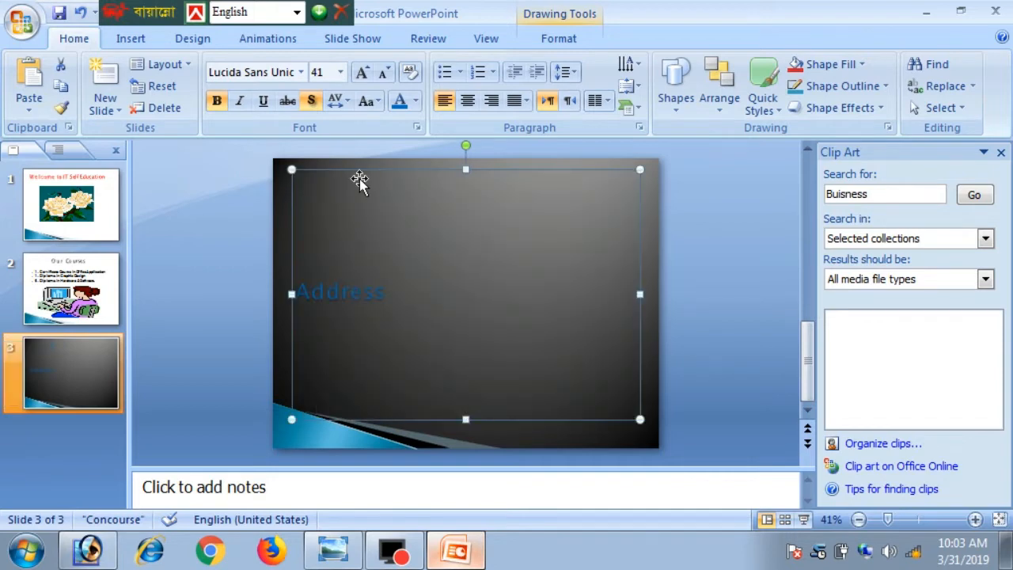
click(347, 211)
click(351, 292)
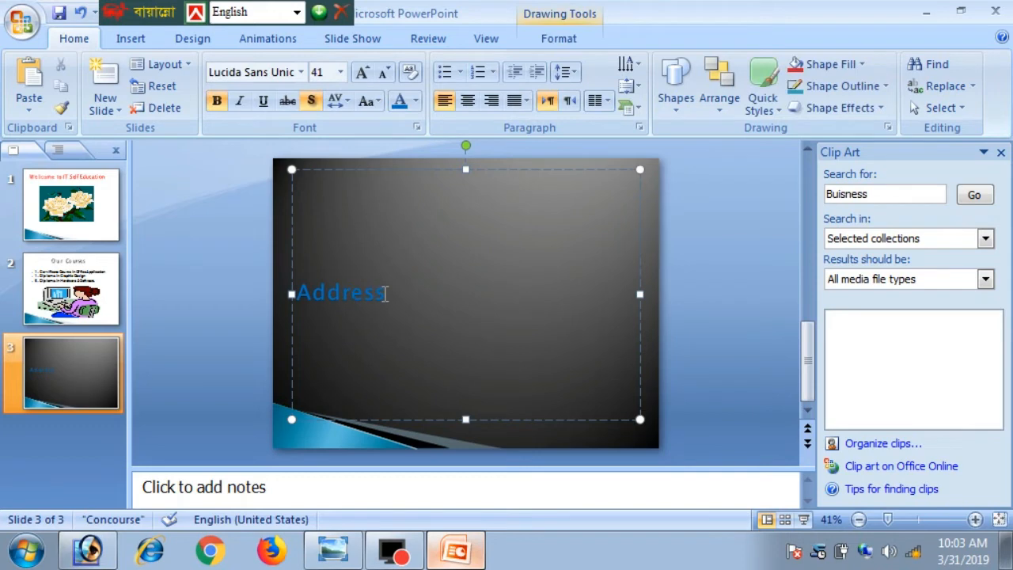
key(ctrl+z)
click(331, 272)
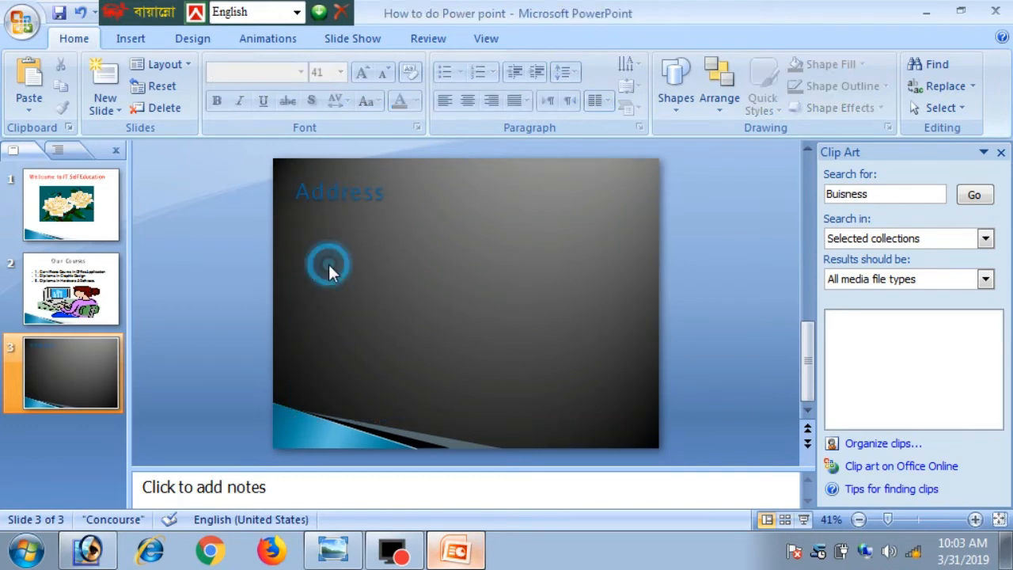
click(356, 170)
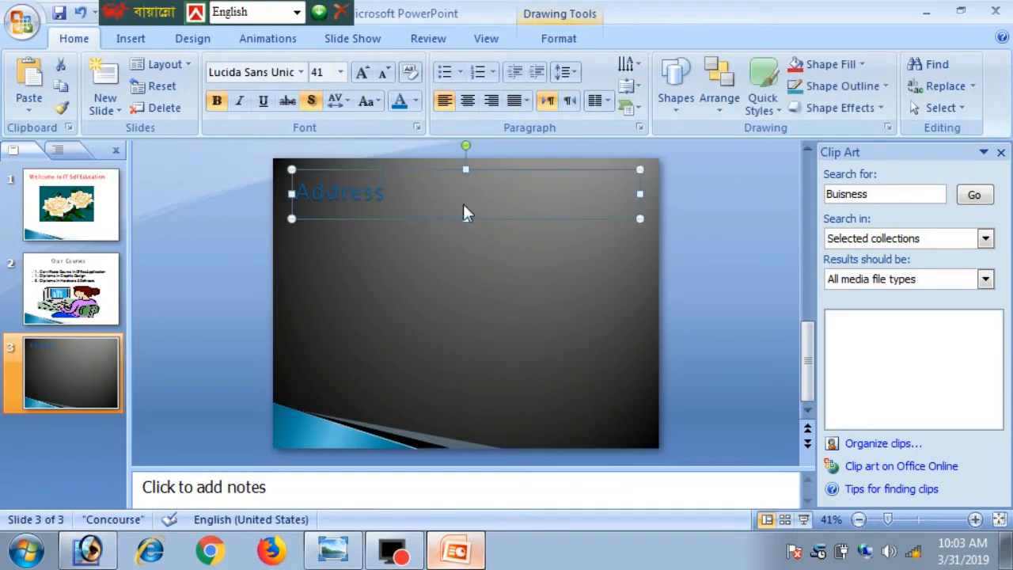
click(384, 193)
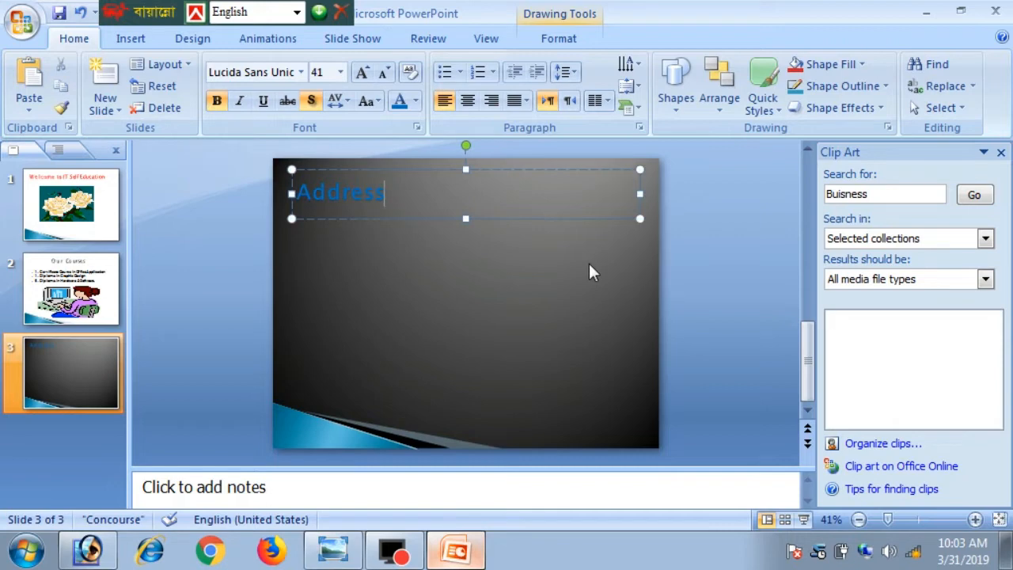
key(Return)
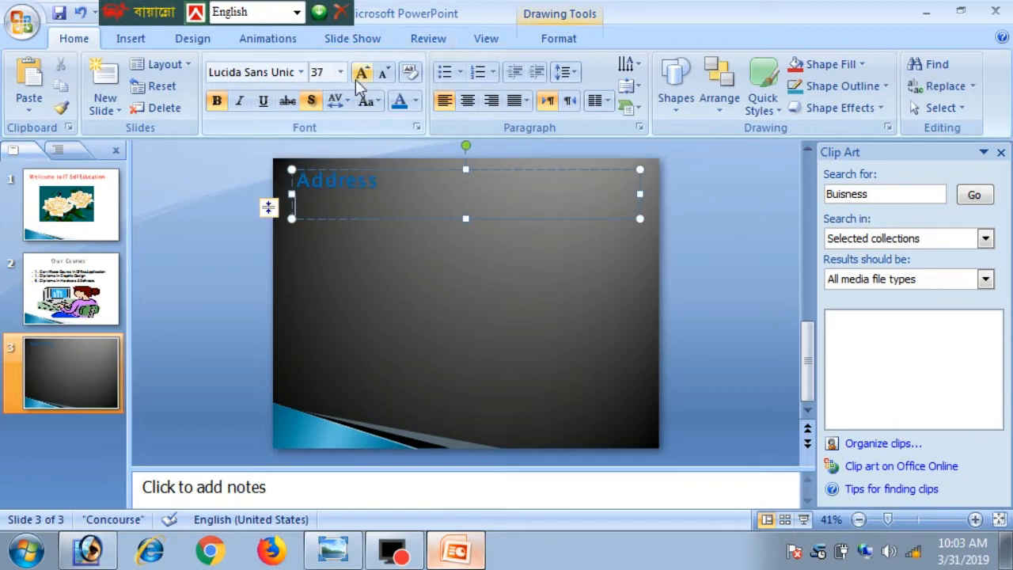
- Put an arrow bullet before Address and type the street address line beneath it
click(459, 73)
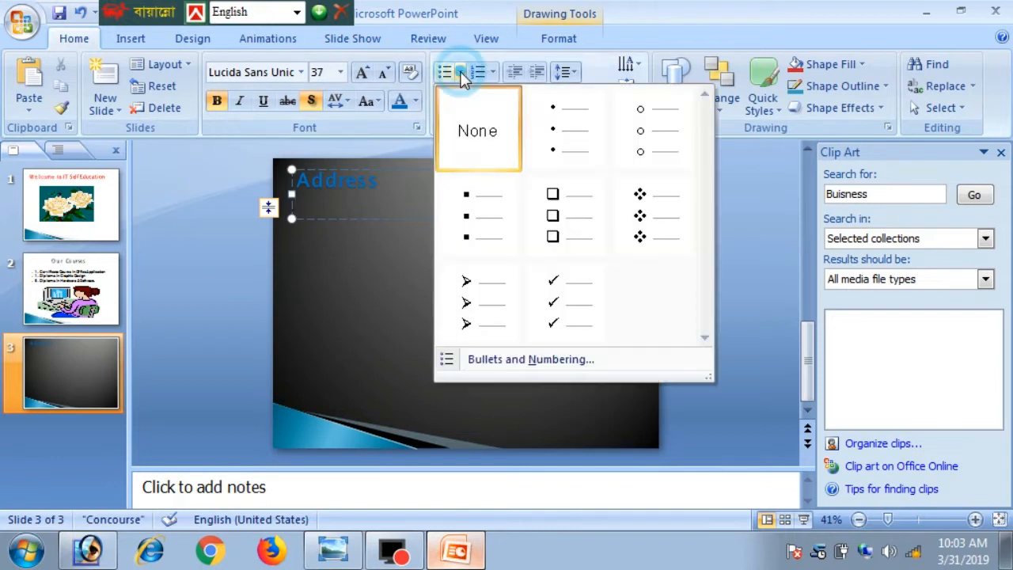
click(486, 285)
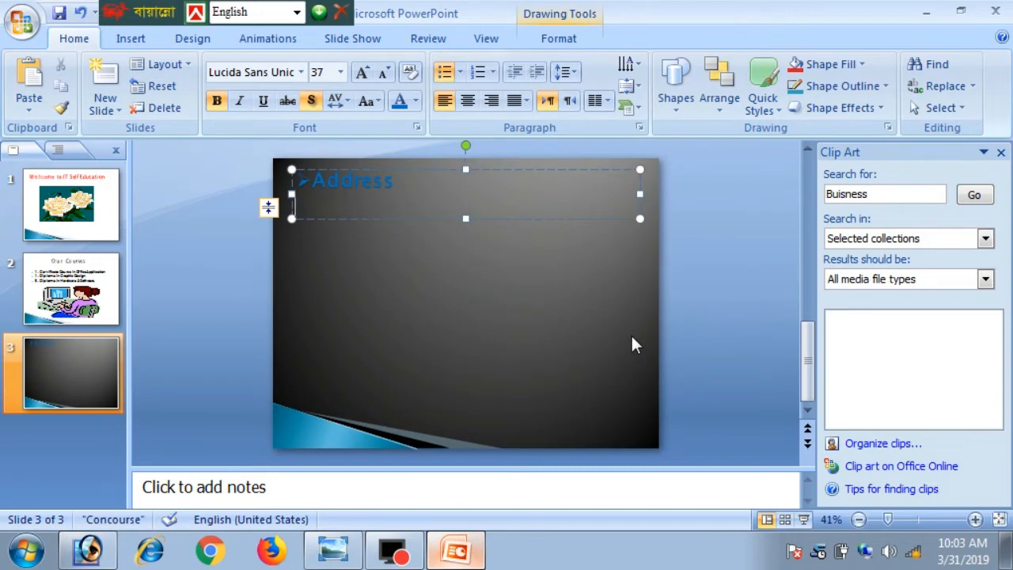
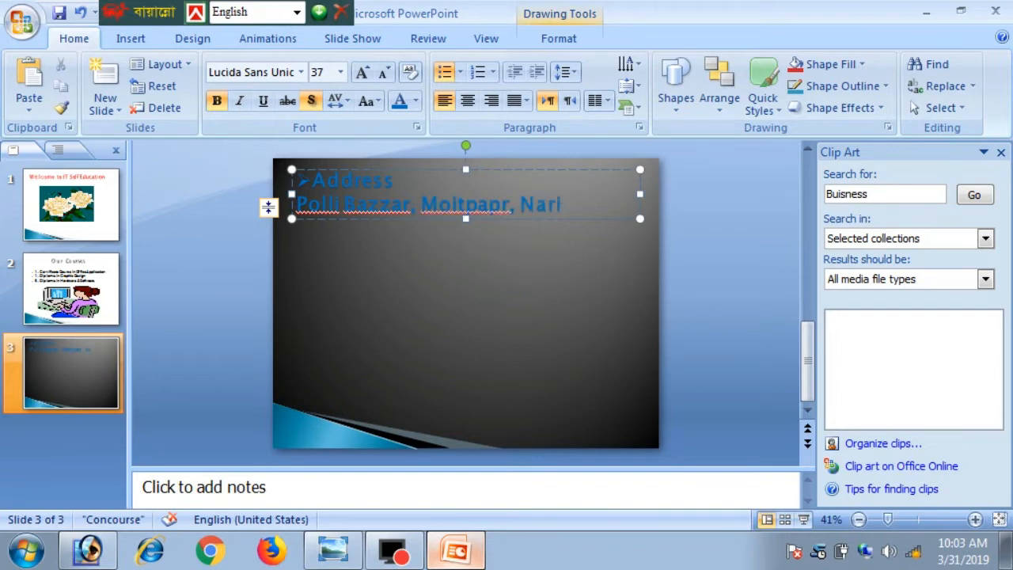
key(Return)
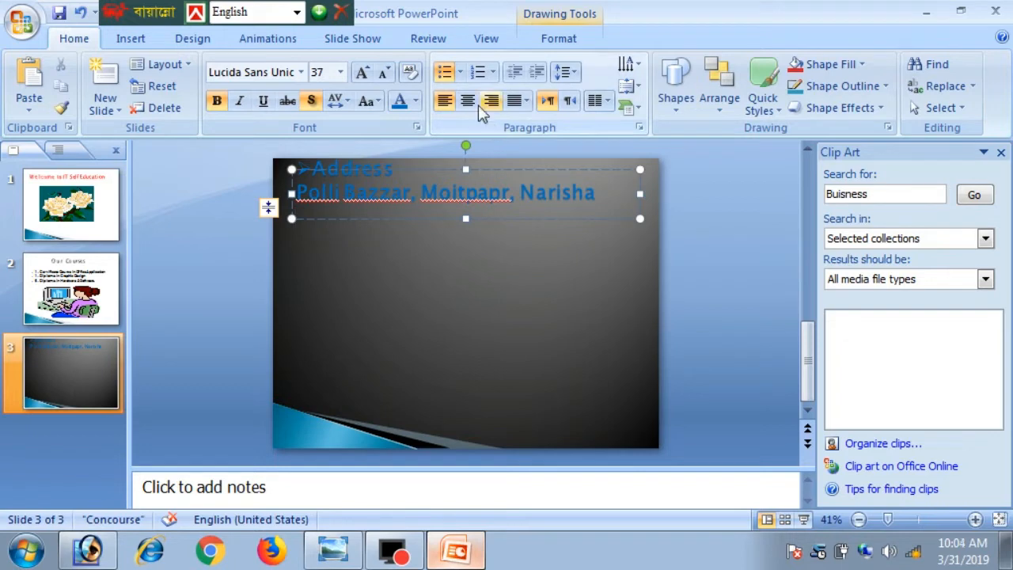
- Apply the arrow bullet to the next line and drag the address box taller
click(460, 72)
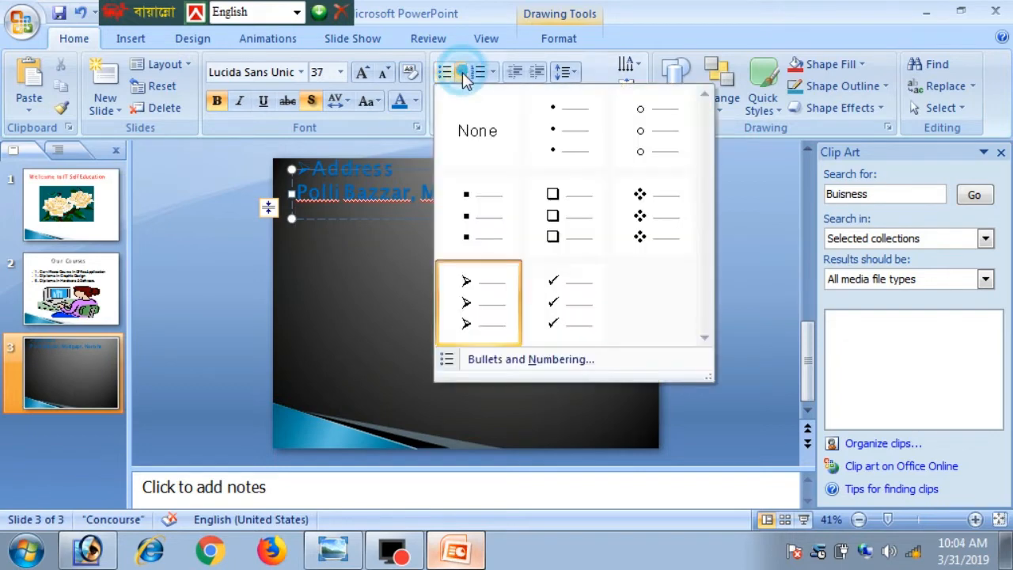
click(470, 309)
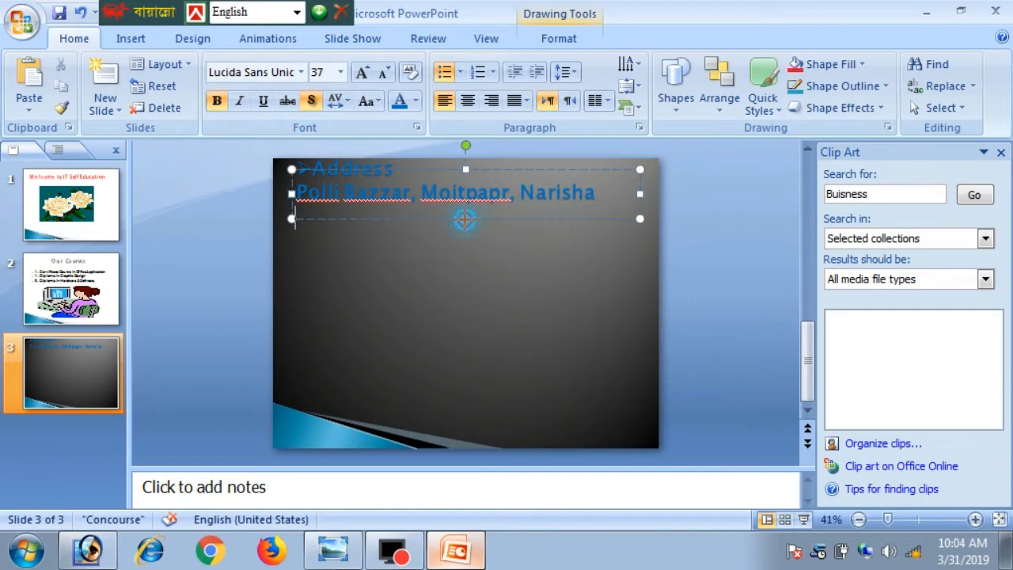
drag(465, 221, 472, 291)
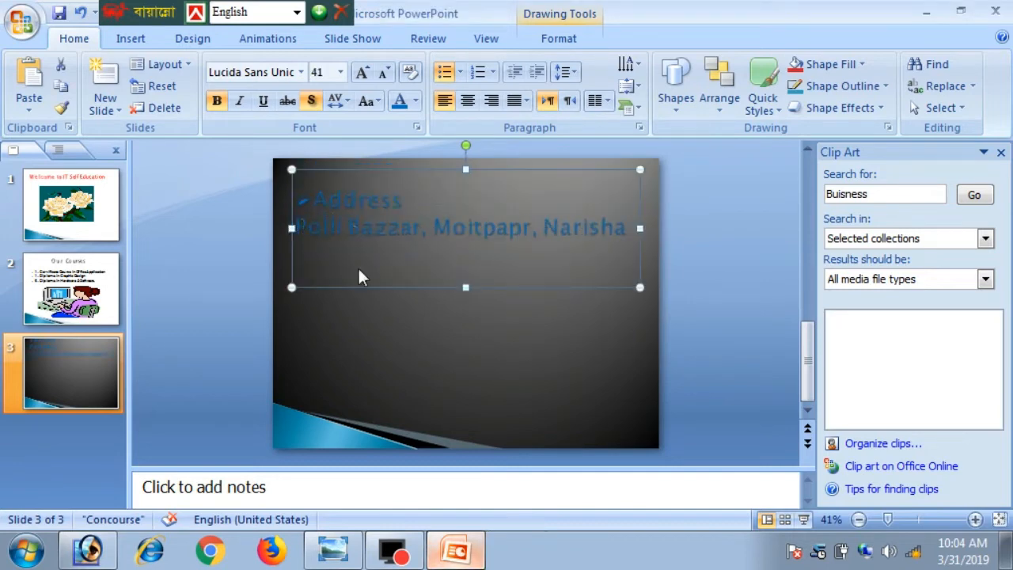
- Add the city and postcode line, then a 'Mobile -' line with the phone number
click(624, 225)
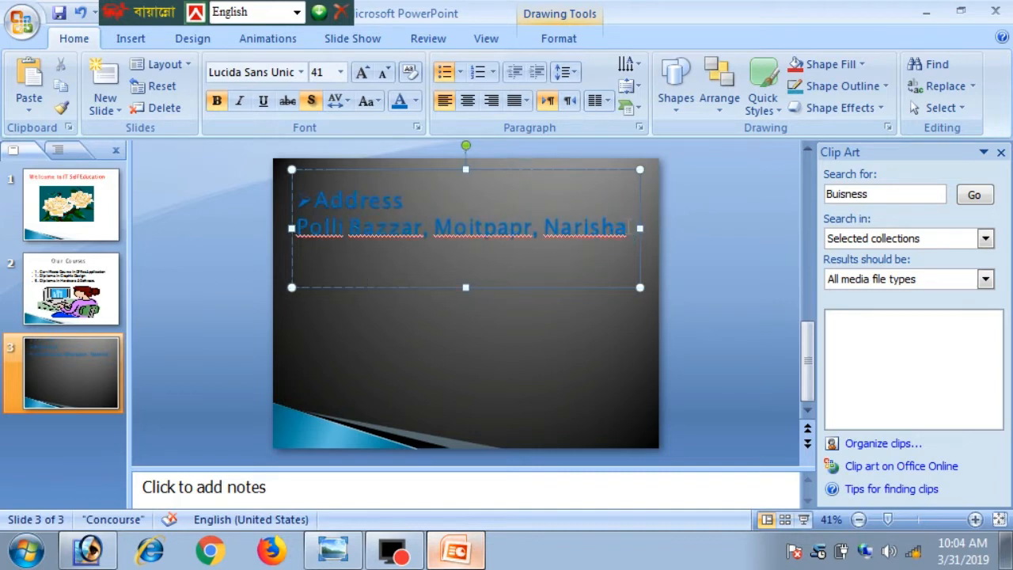
key(Return)
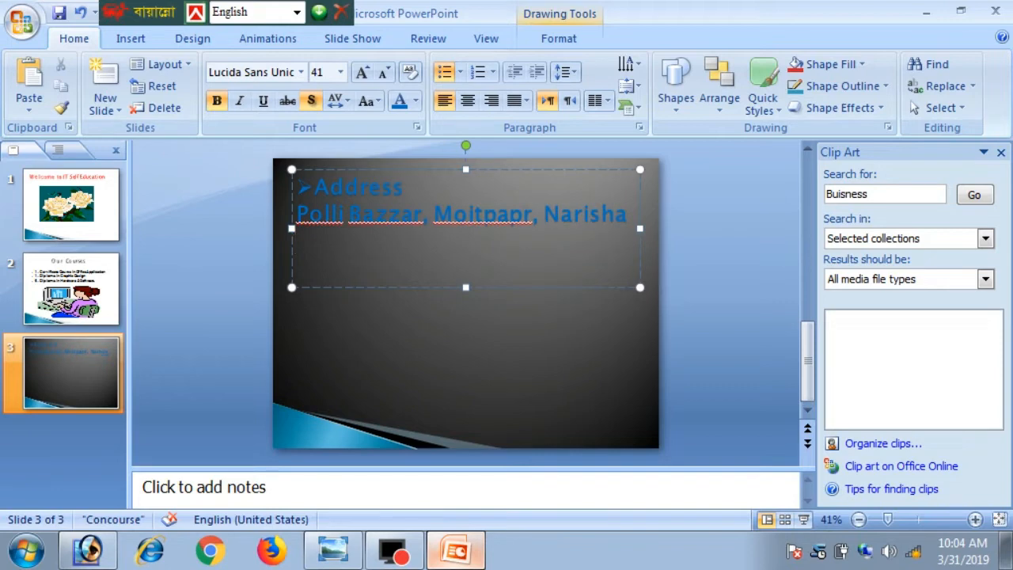
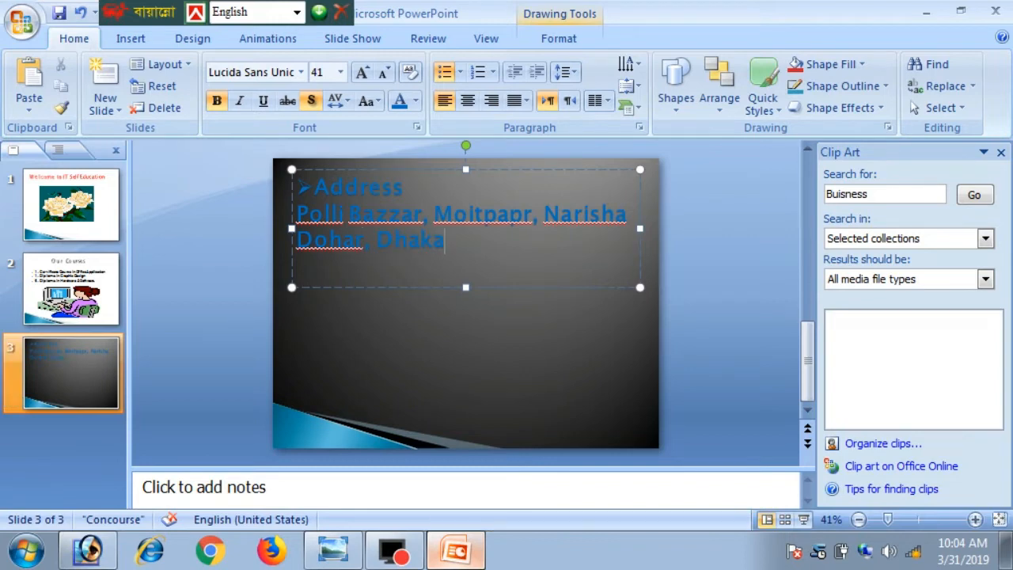
key(Return)
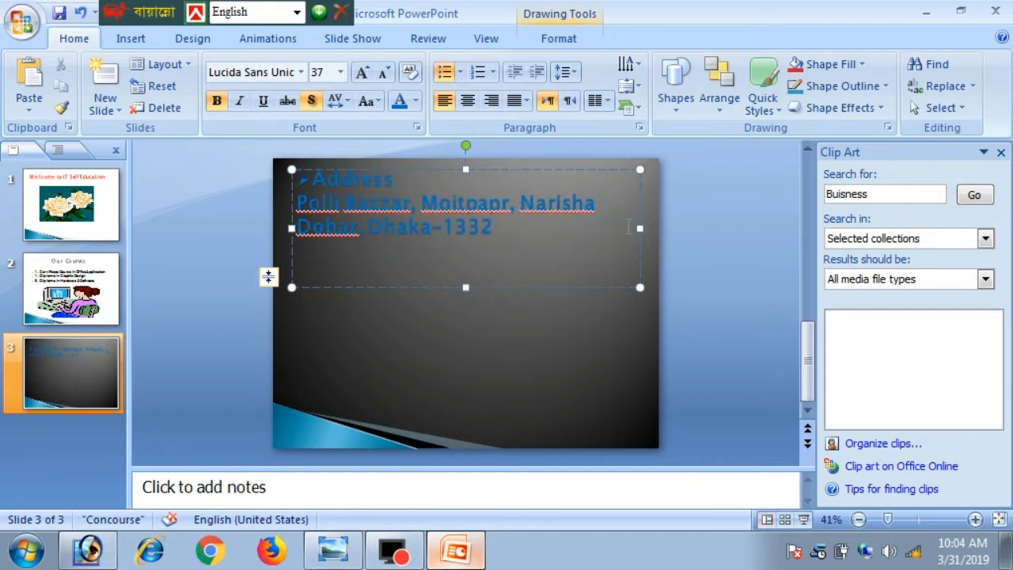
text(Mobile -)
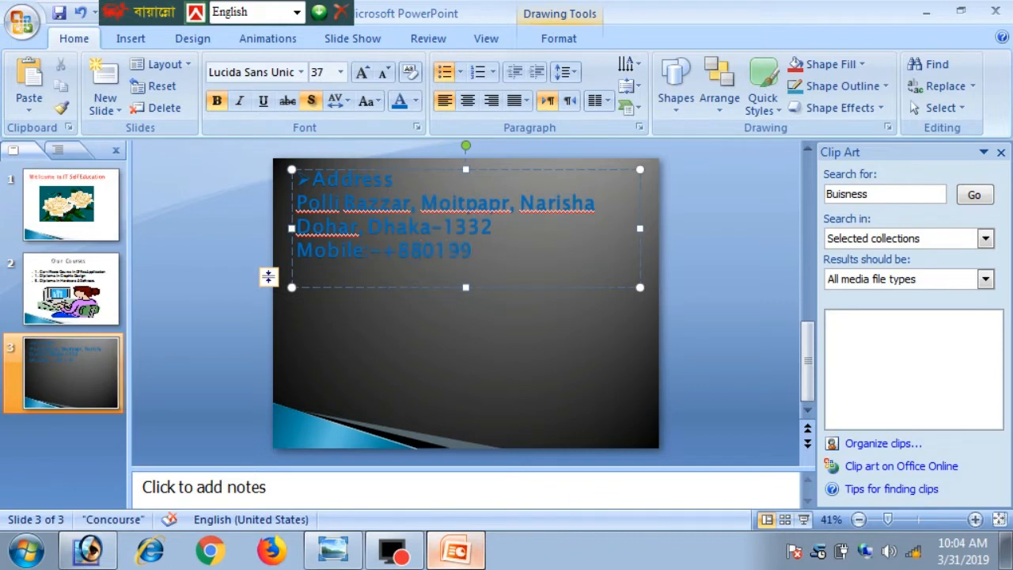
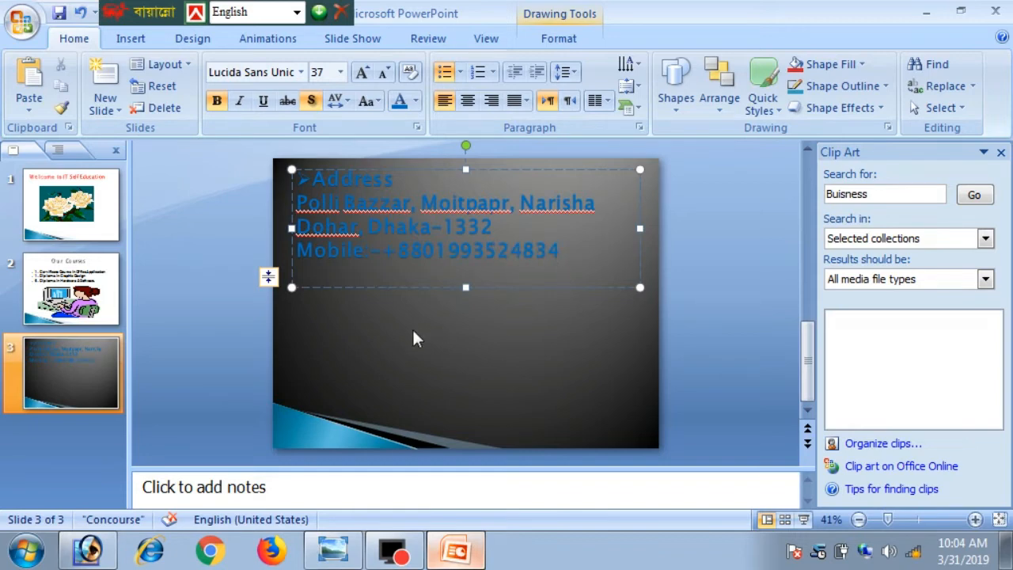
- Select the whole address block and set its font colour to Red
click(379, 306)
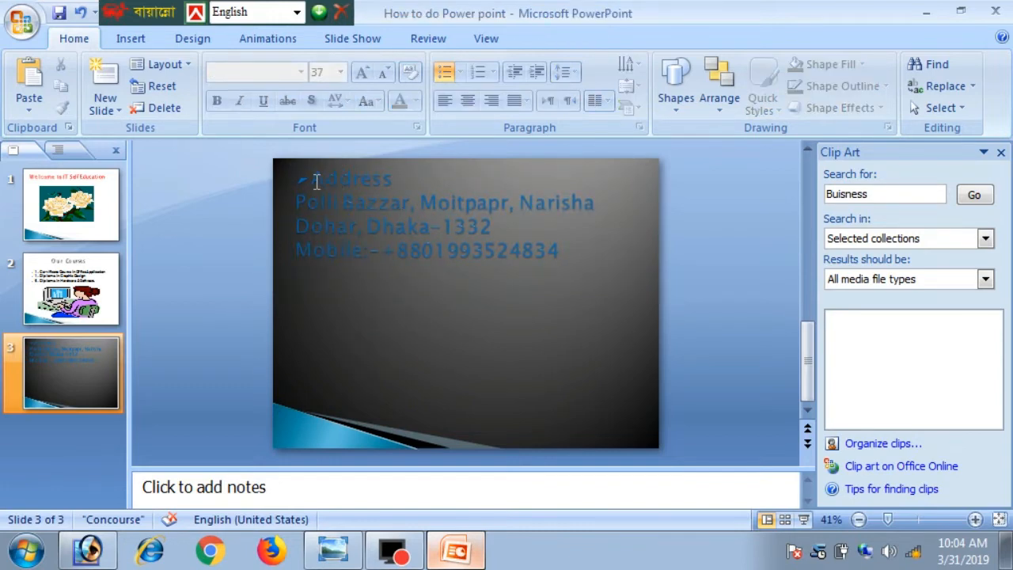
drag(315, 180, 583, 301)
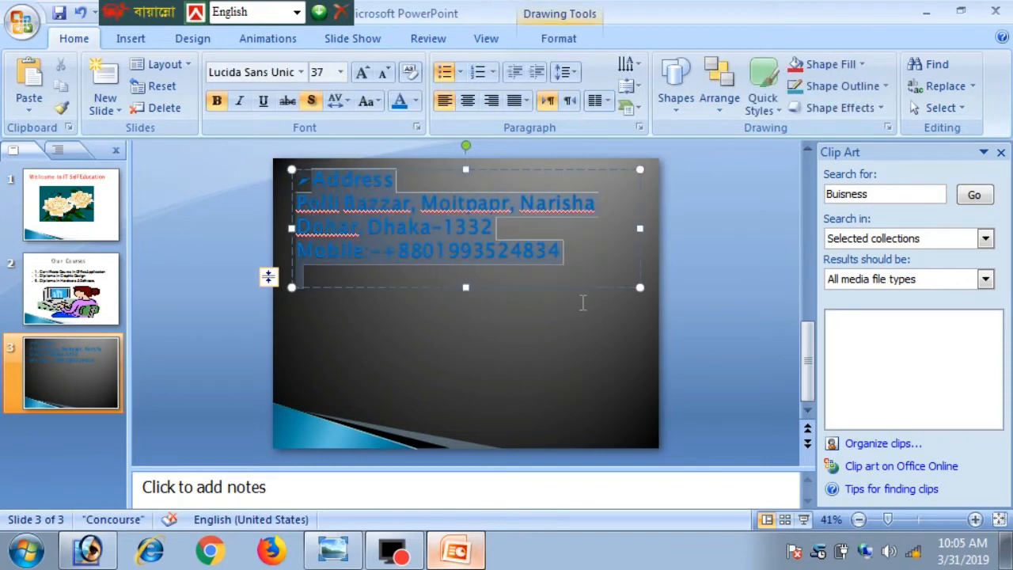
click(415, 101)
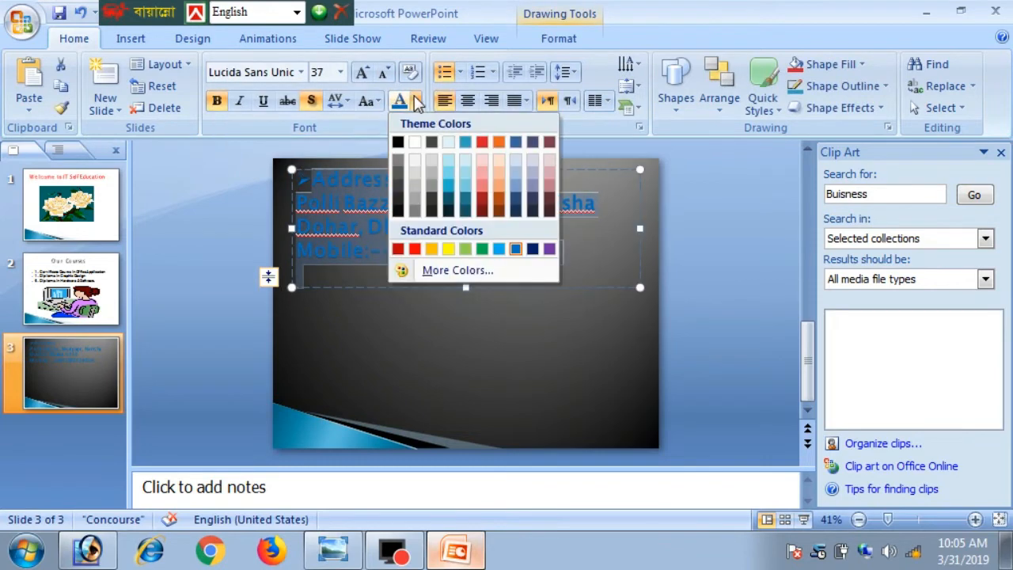
click(416, 249)
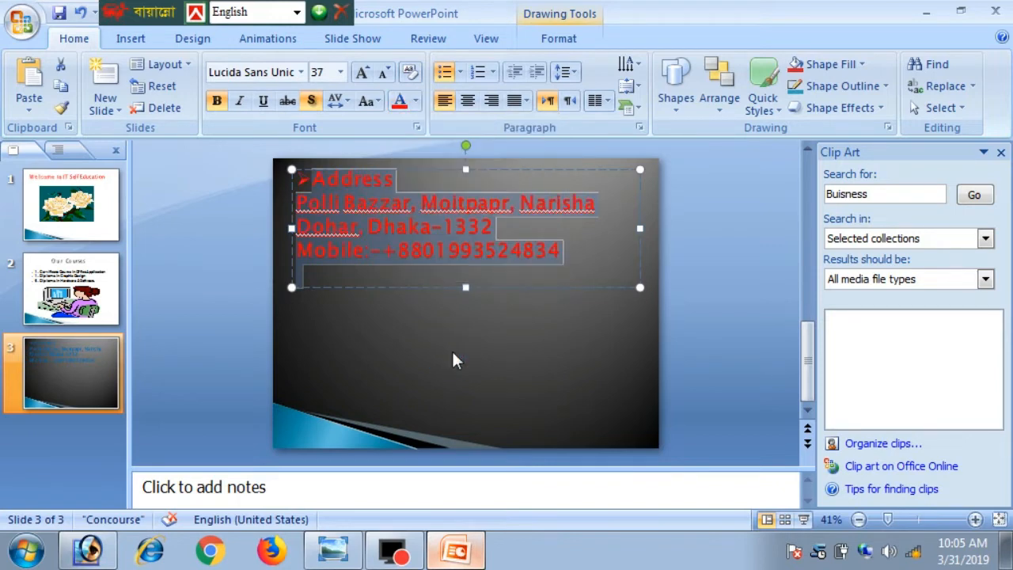
click(453, 354)
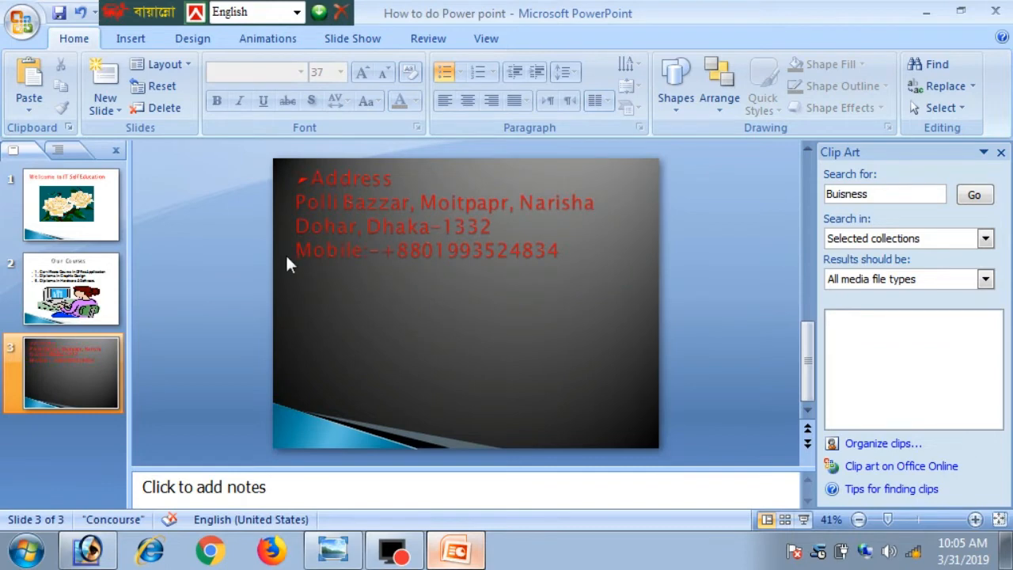